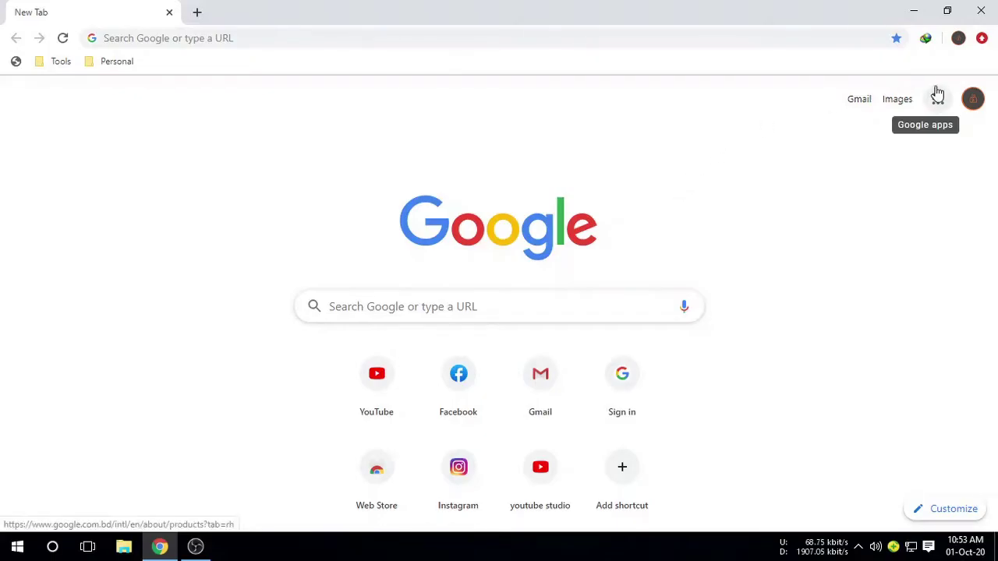
Step: Open the browser's extension management page and go from there to the Chrome Web Store
click(981, 39)
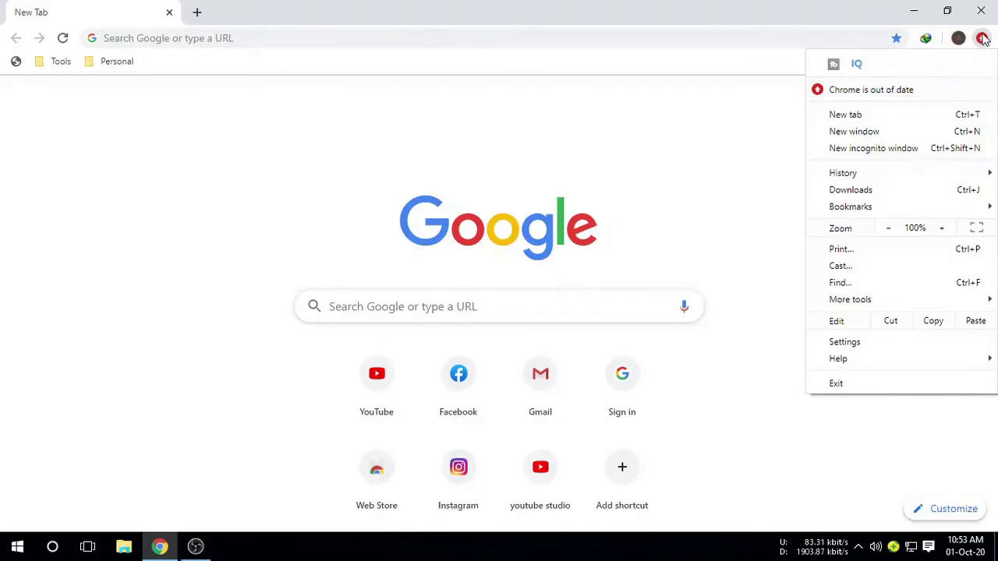
click(840, 343)
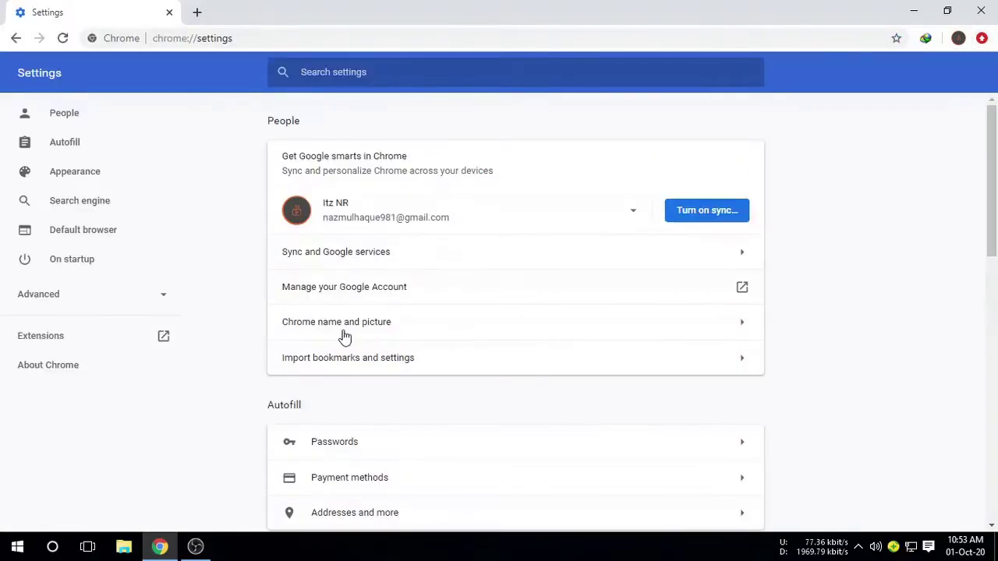
click(54, 341)
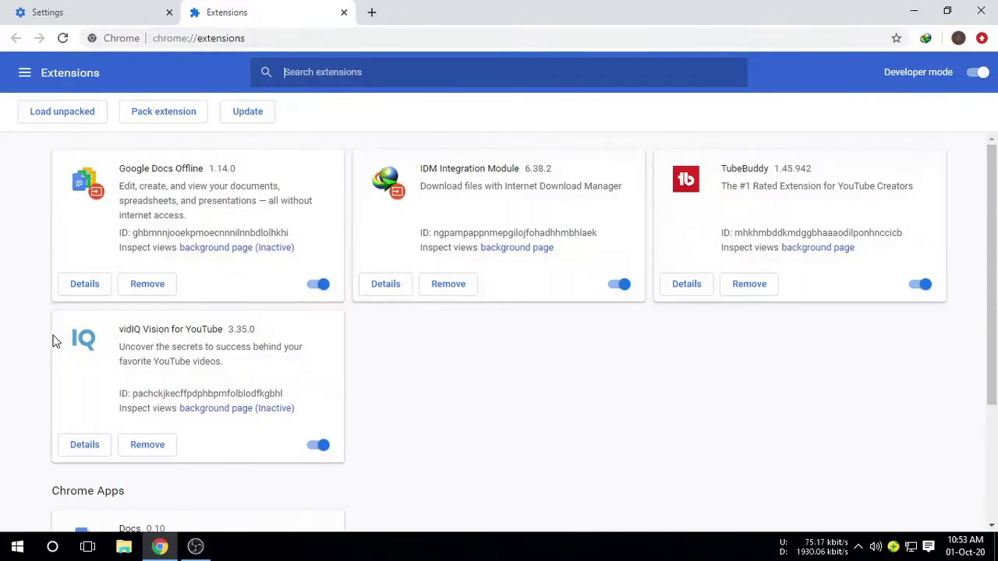
click(24, 73)
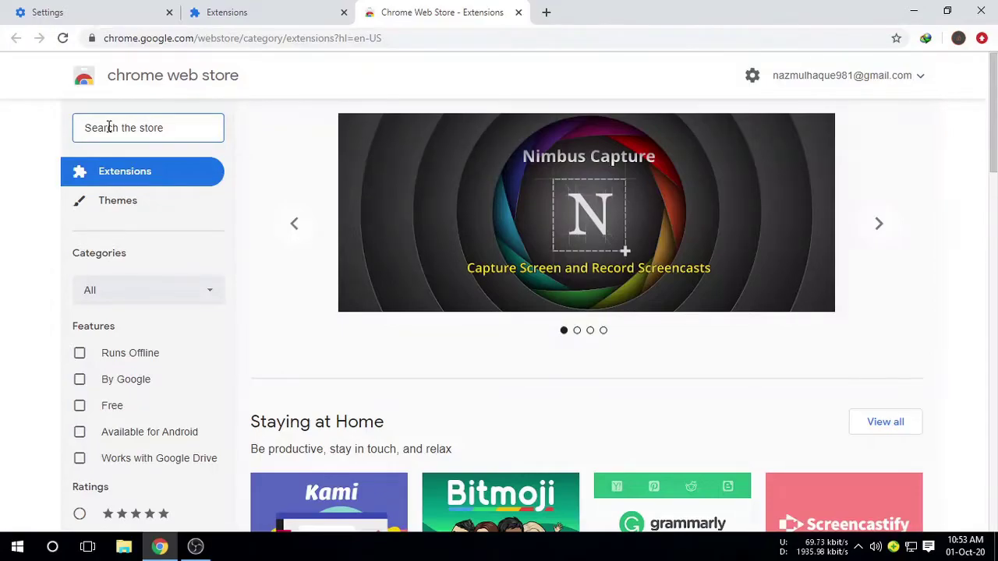
Step: Search the Chrome Web Store for "fastsave" and open the FastSave for Instagram extension page
text(fastsave)
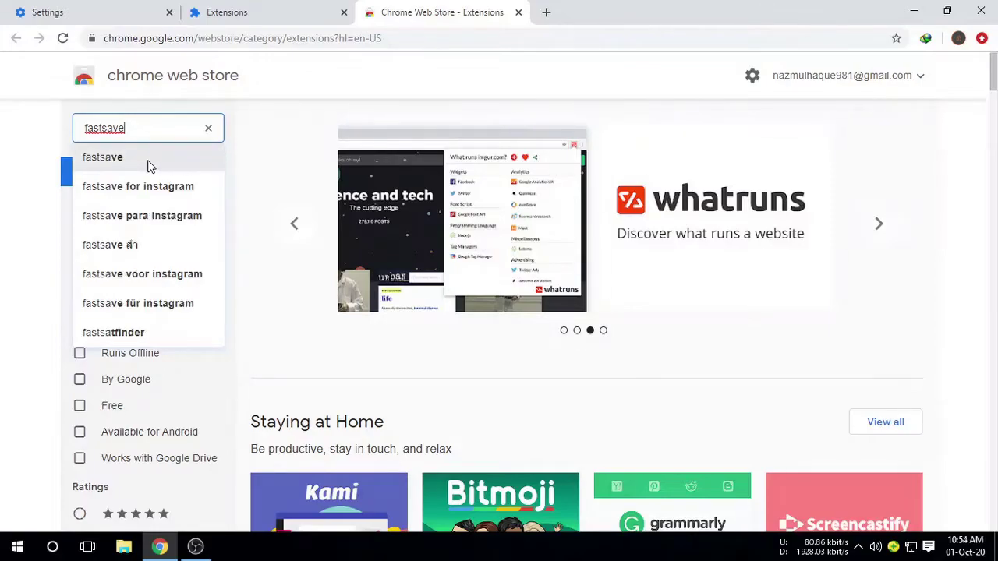
click(175, 157)
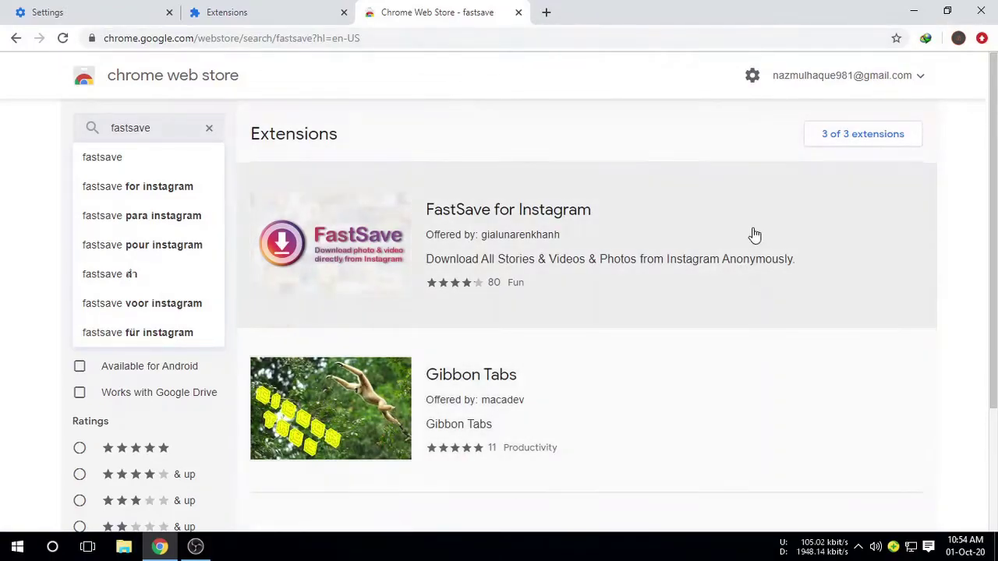
scroll(857, 327, down, 1)
scroll(873, 296, up, 1)
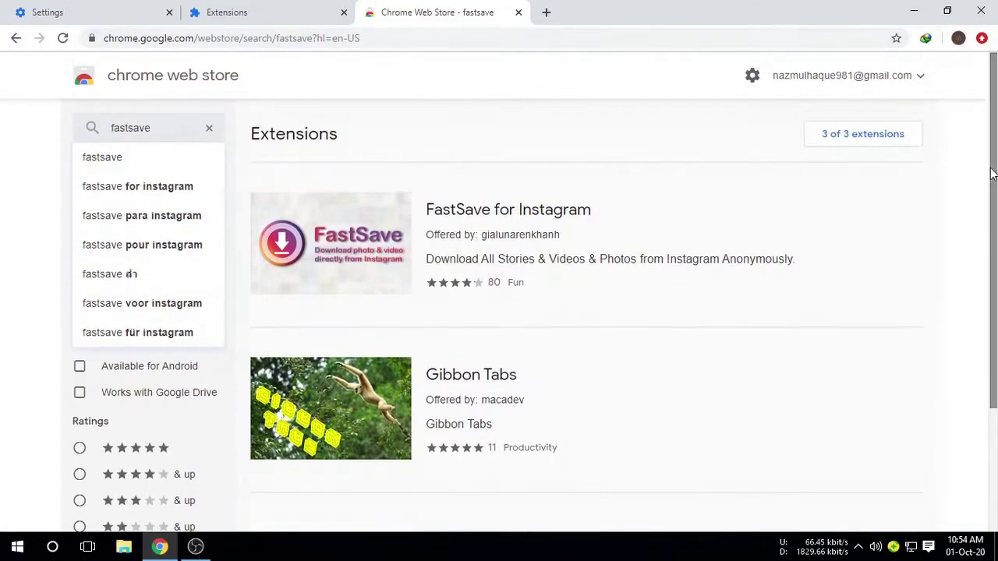
scroll(980, 390, down, 1)
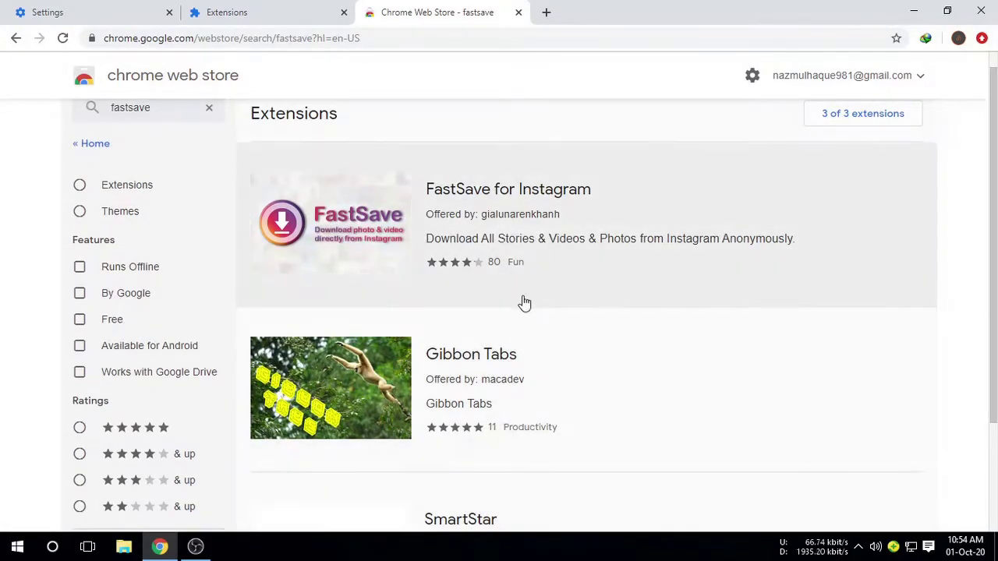
click(512, 209)
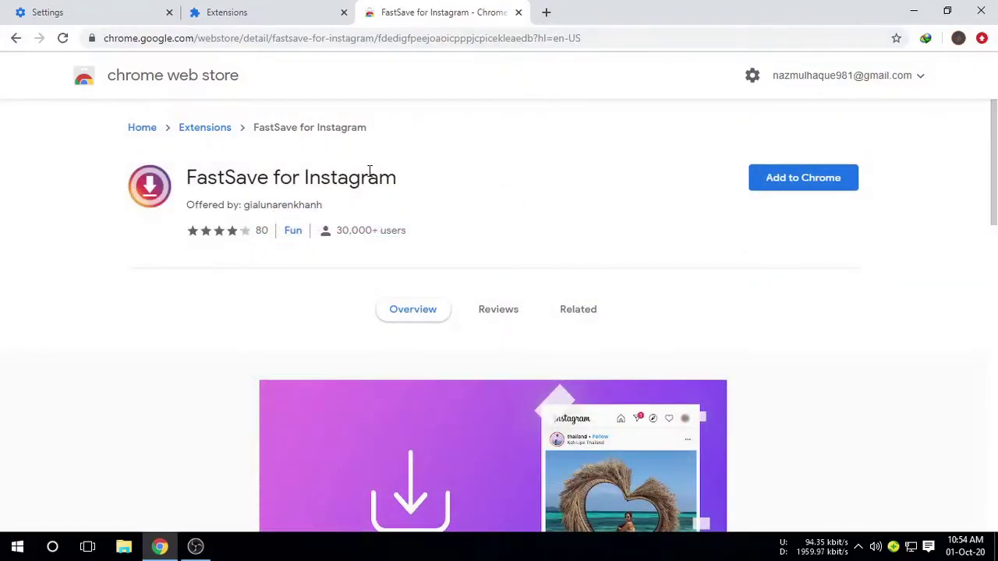
Step: Add the FastSave for Instagram extension to Chrome and dismiss the sync offer
scroll(780, 256, down, 6)
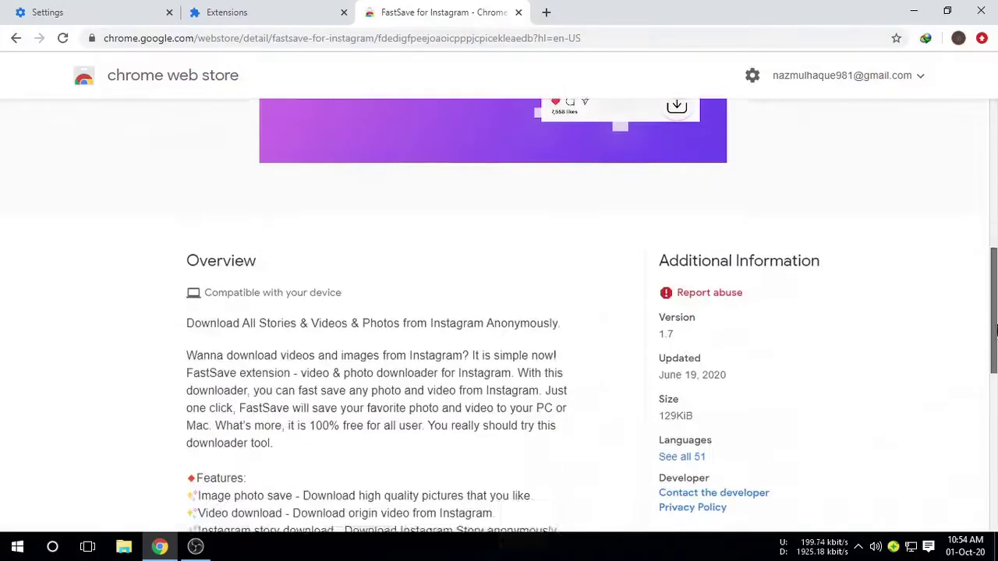
scroll(779, 256, up, 3)
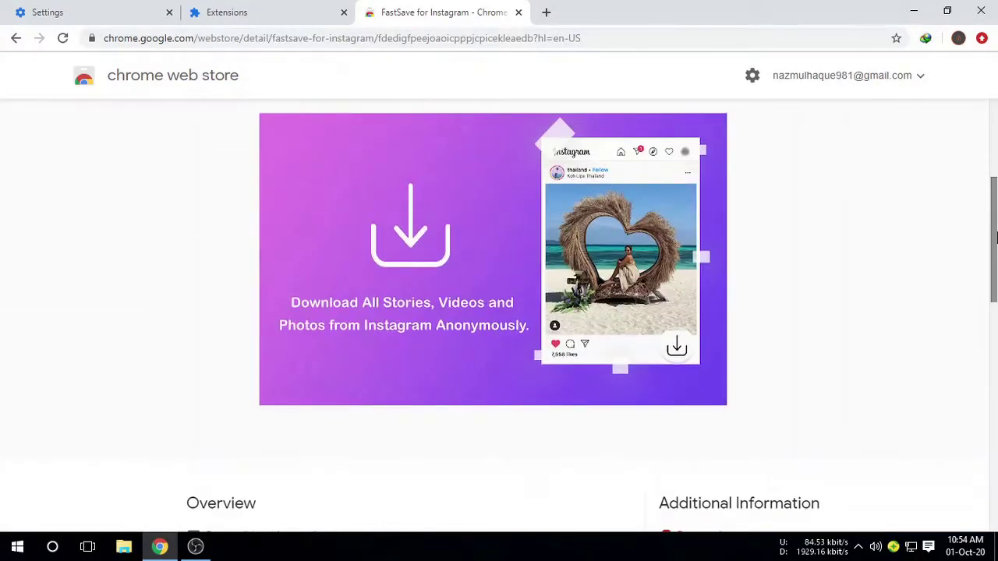
scroll(780, 256, down, 6)
scroll(882, 166, up, 9)
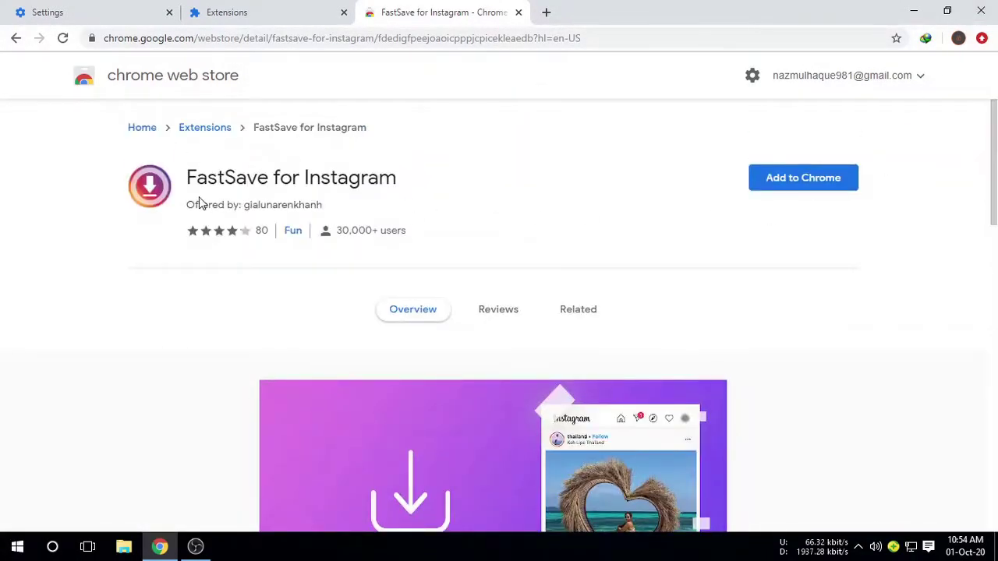
click(773, 186)
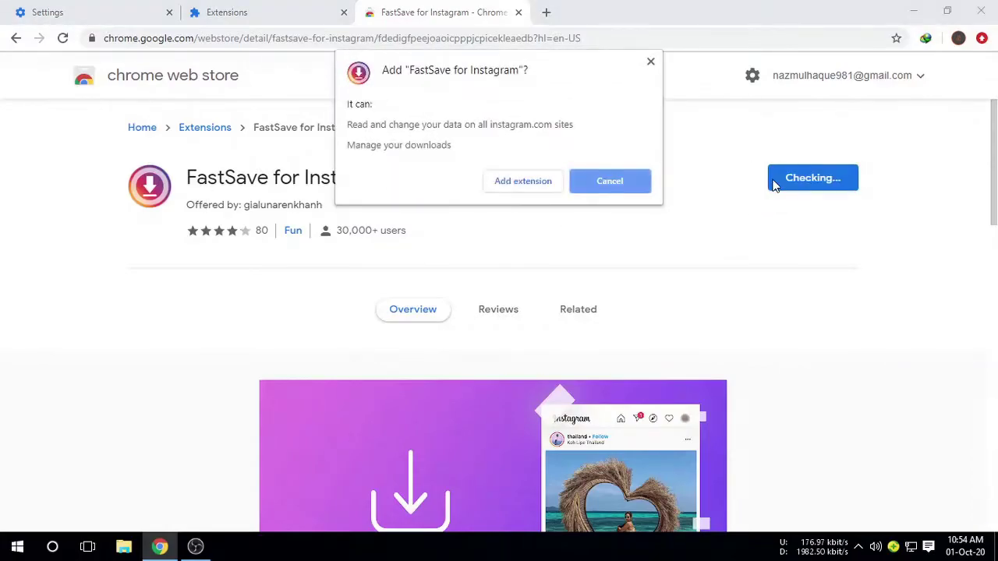
click(522, 181)
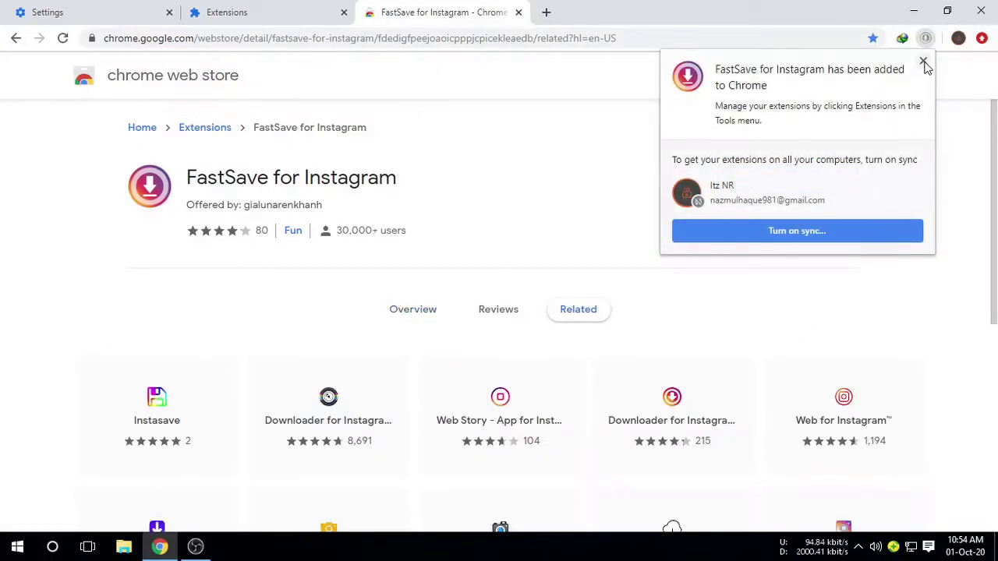
click(923, 60)
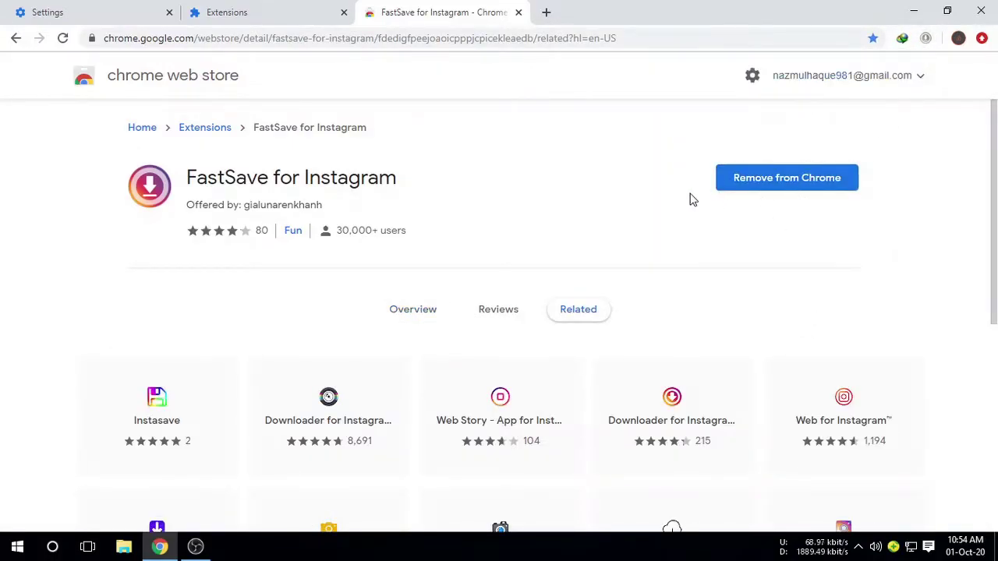
Step: Close the Extensions, Settings and FastSave store tabs, keeping only a new empty tab open
click(343, 12)
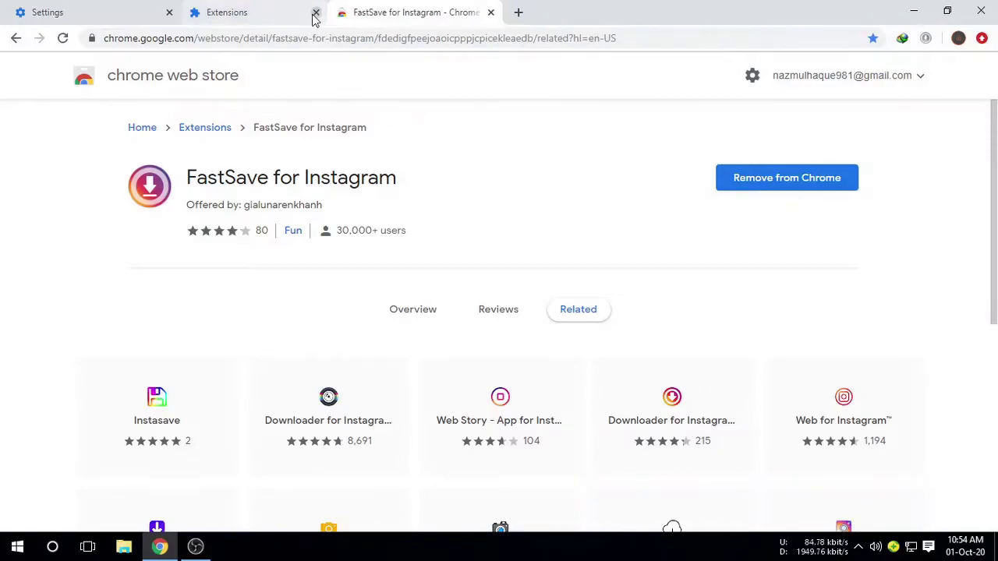
click(169, 12)
click(197, 12)
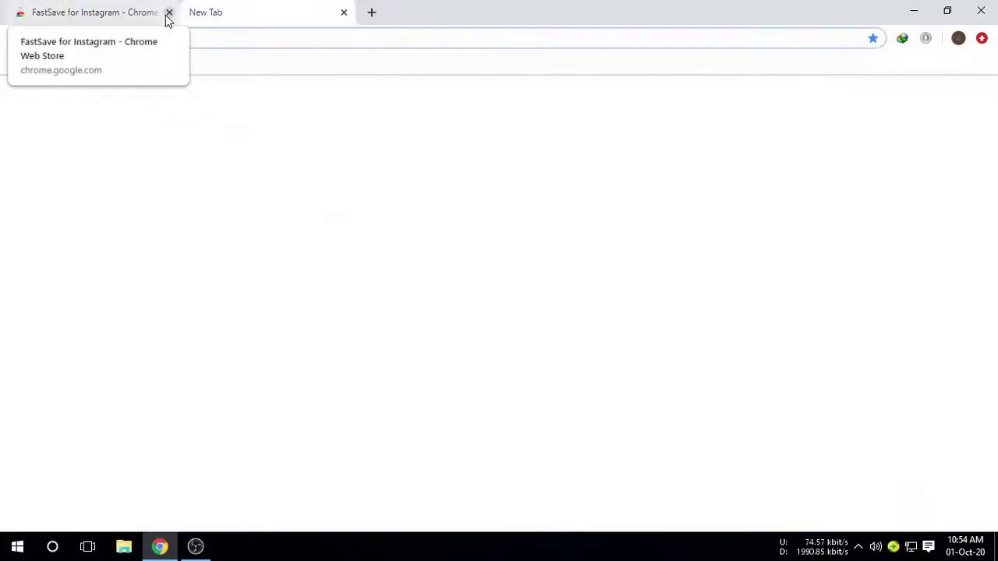
click(168, 12)
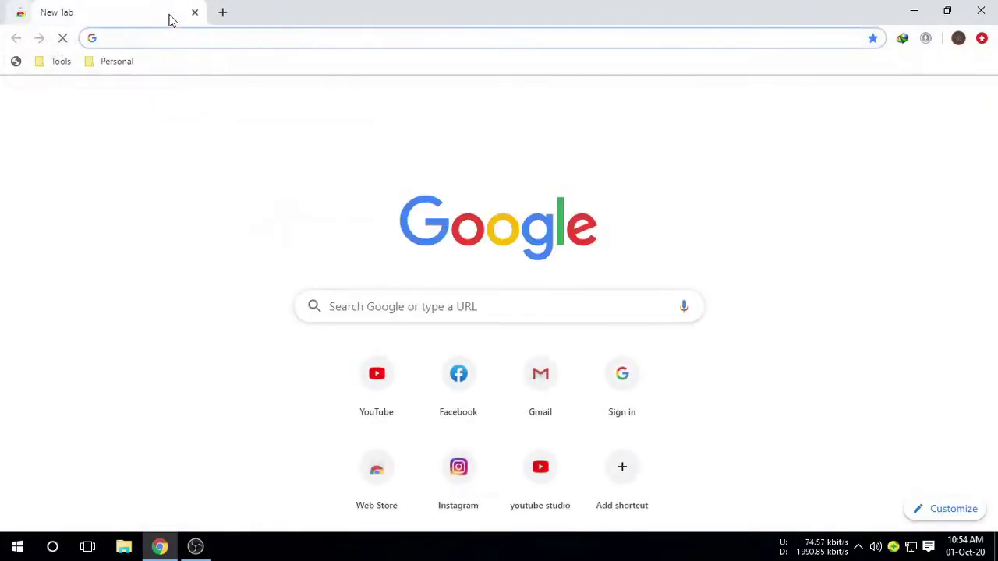
right_click(925, 42)
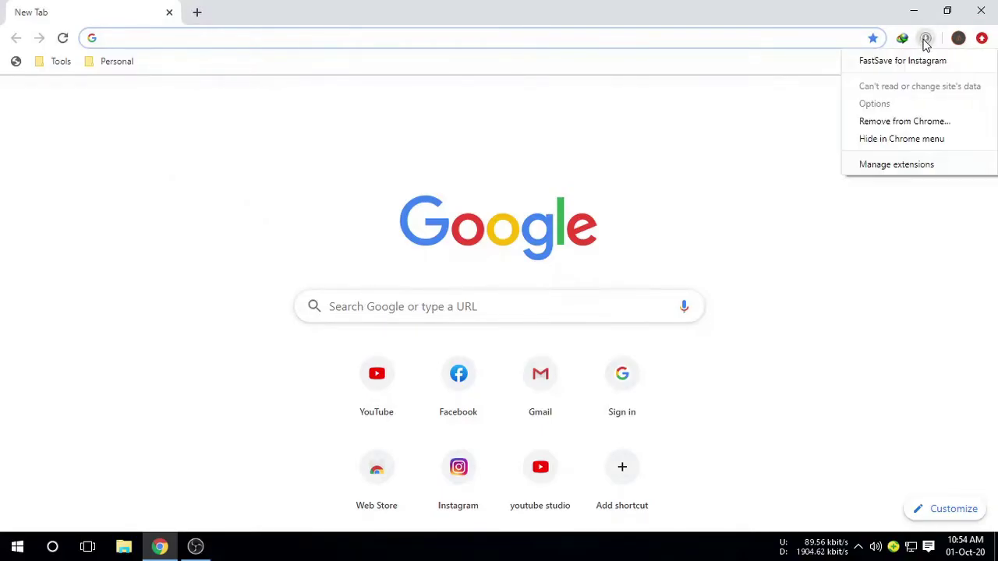
right_click(925, 43)
right_click(925, 41)
click(709, 141)
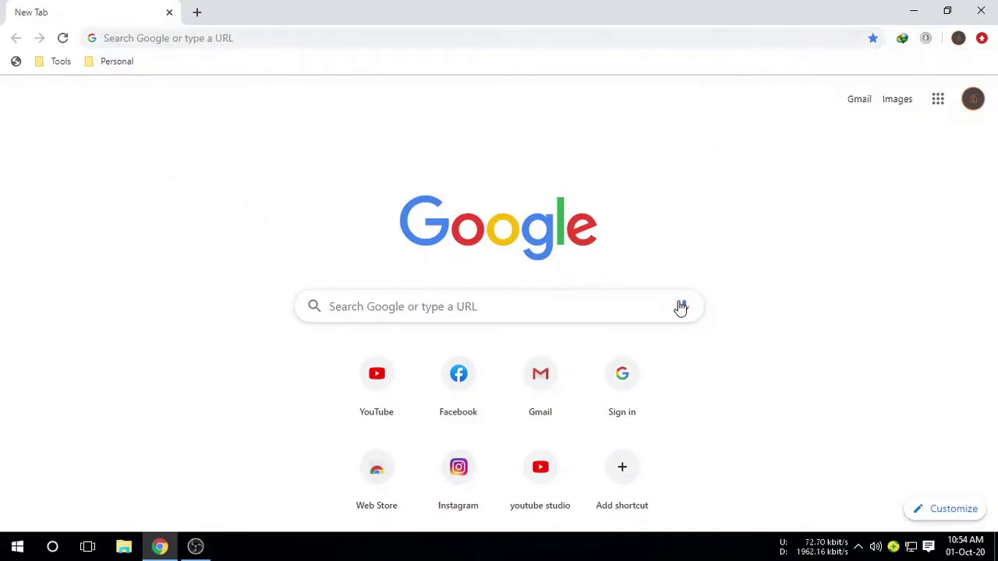
Step: Open Instagram and download the image of the "Payload 2.0 Rock and Load" post from the pubgmobile profile
click(458, 475)
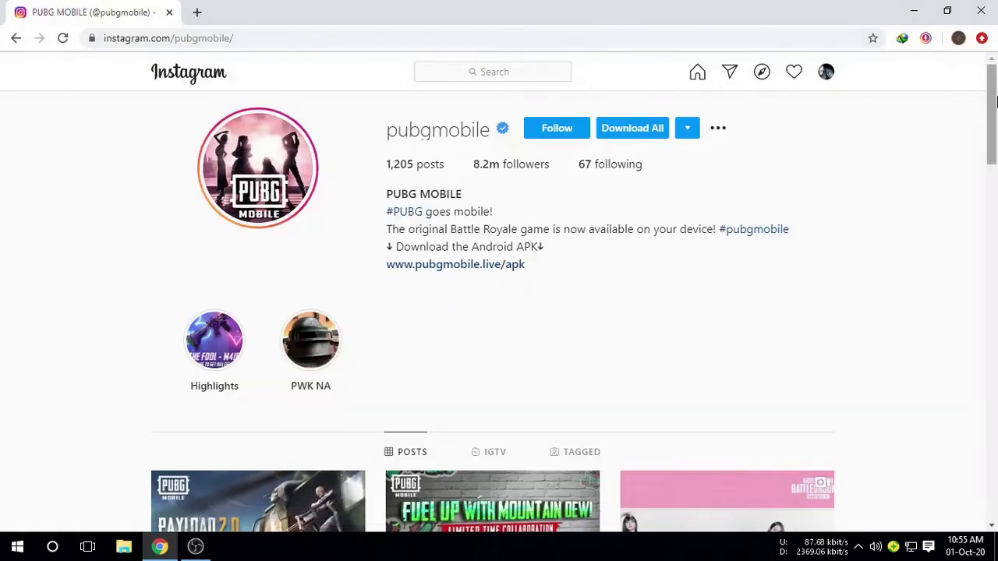
drag(995, 98, 995, 170)
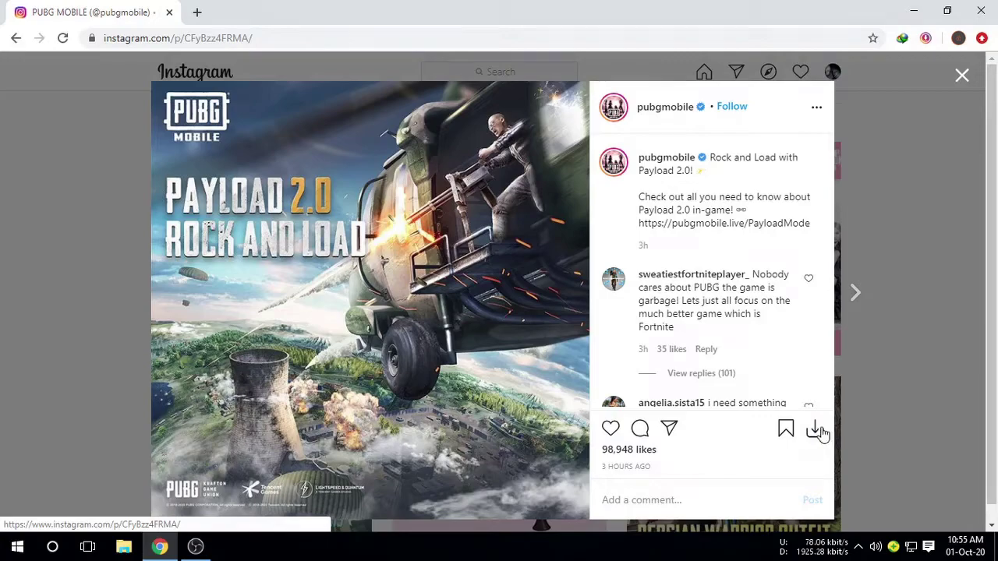
click(816, 431)
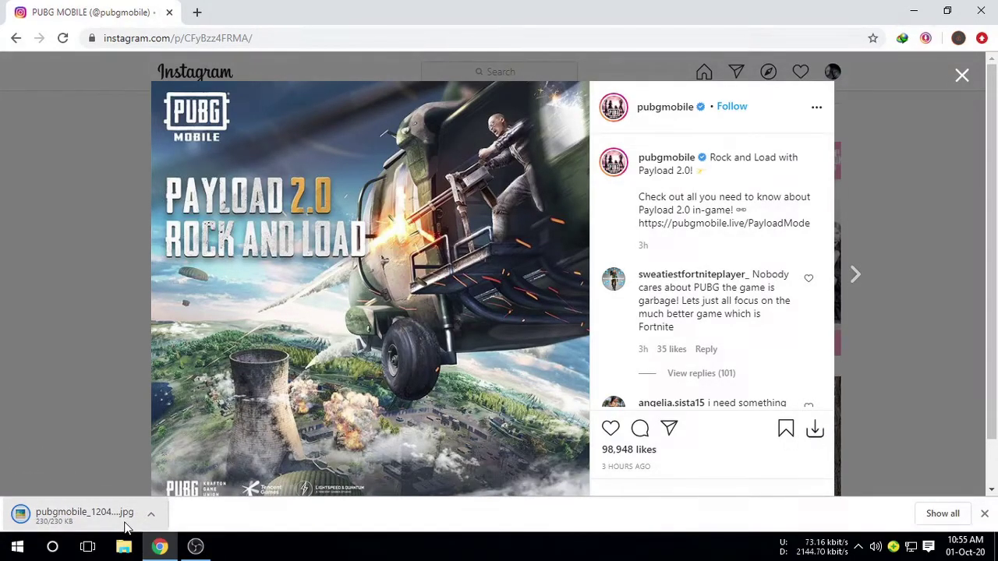
Step: View the downloaded Payload 2.0 image, and close both the photo viewer and the post
click(150, 514)
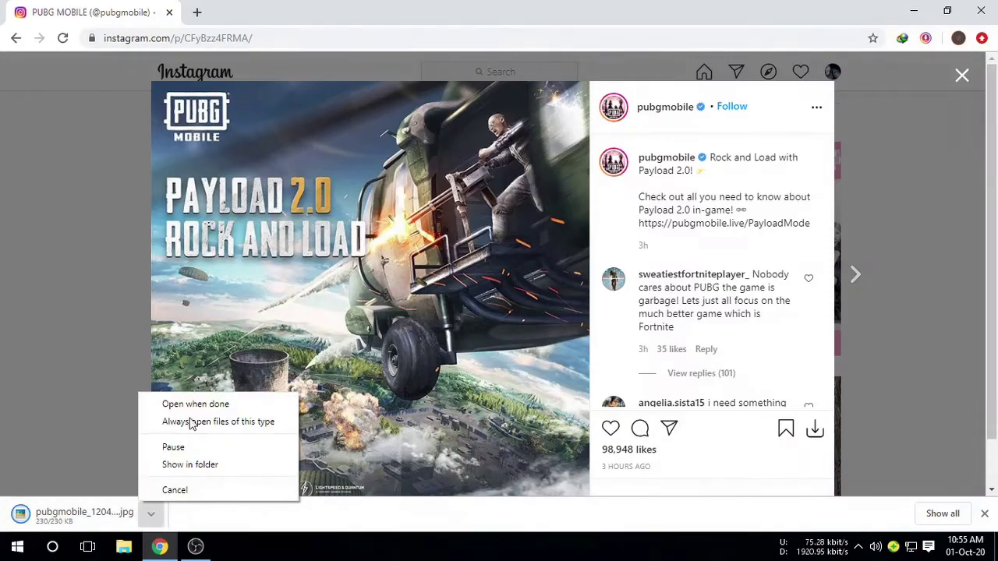
click(192, 405)
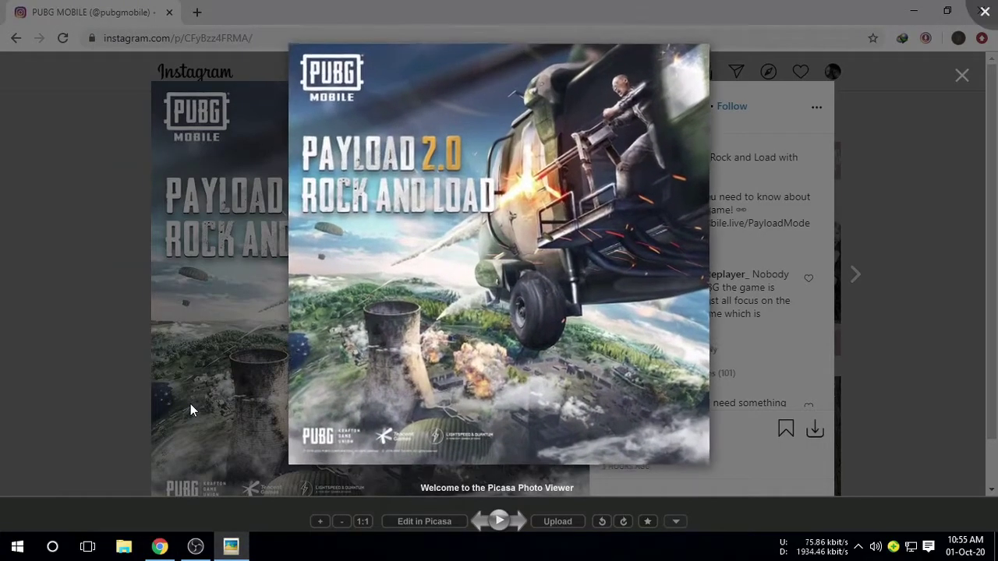
click(894, 131)
click(894, 131)
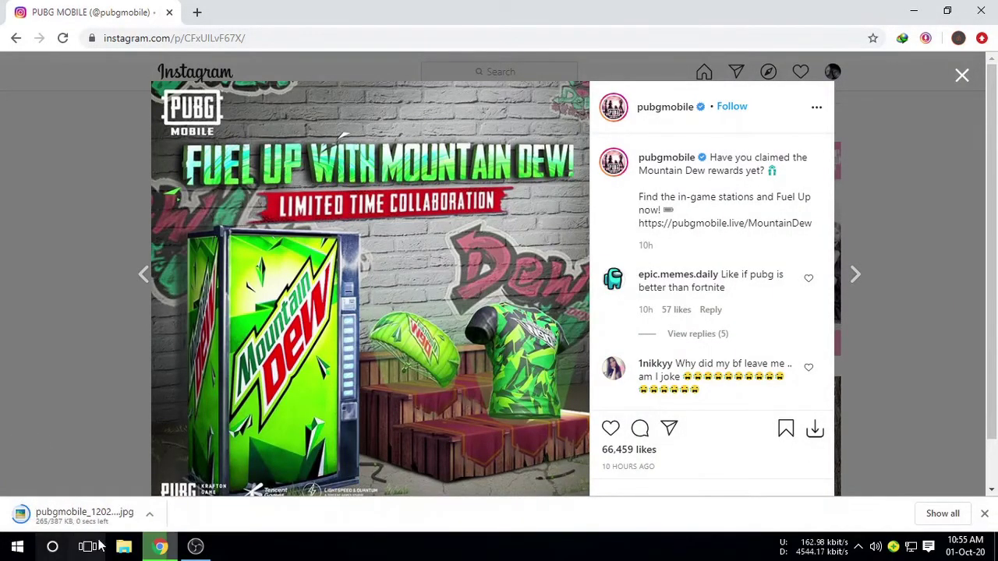
Step: Download the Mountain Dew collaboration post's image and view the file, closing the viewer and the post when done
click(153, 518)
click(214, 418)
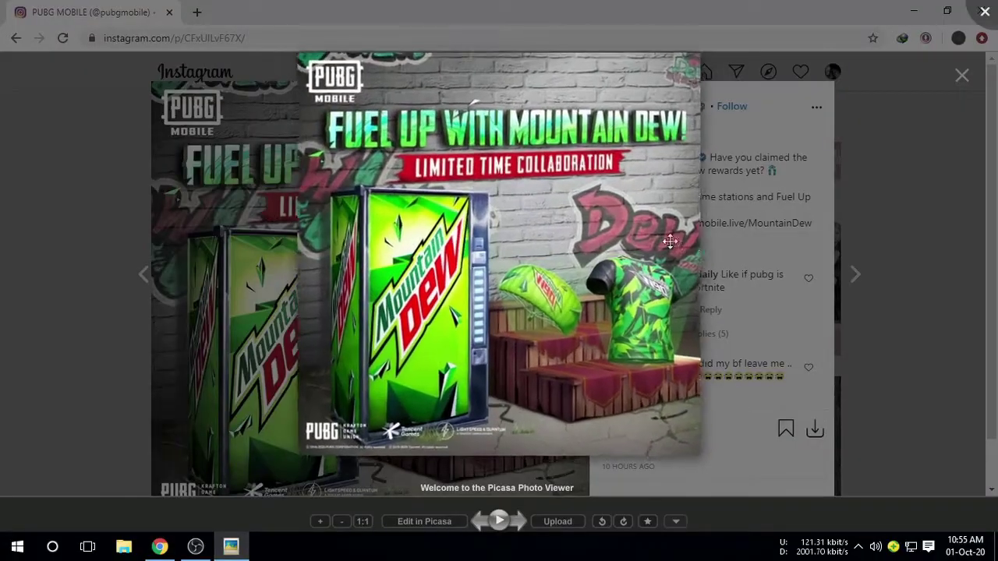
click(984, 11)
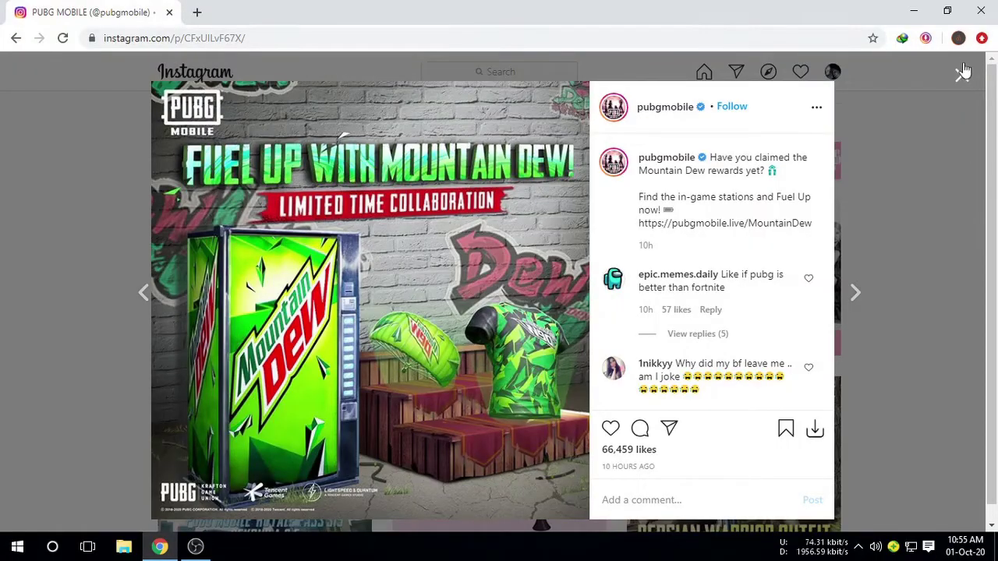
click(962, 78)
Step: Download the Royale Pass S15 "Beyond A.C.E." post's image and view the file, closing the viewer and the post when done
scroll(316, 187, down, 3)
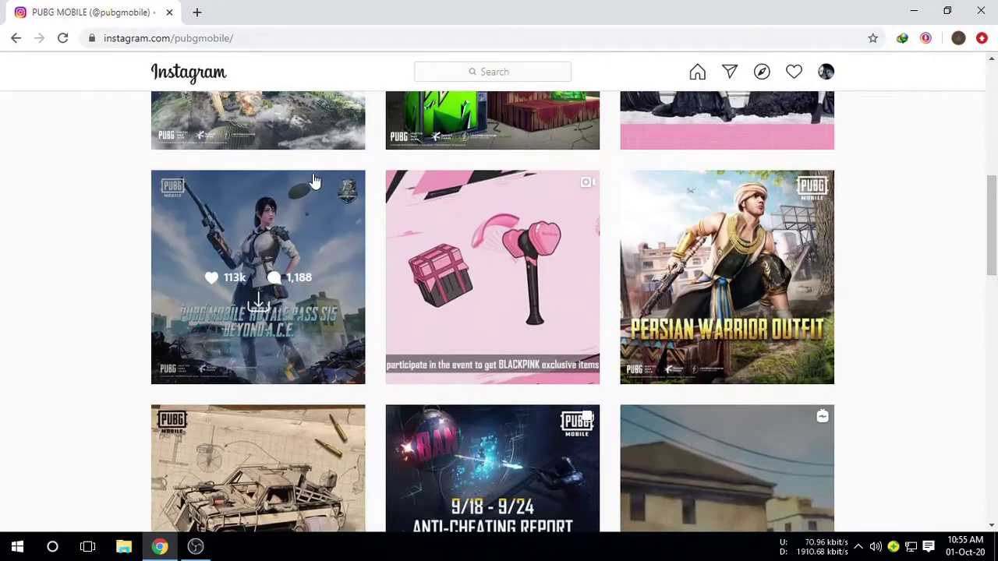
click(312, 180)
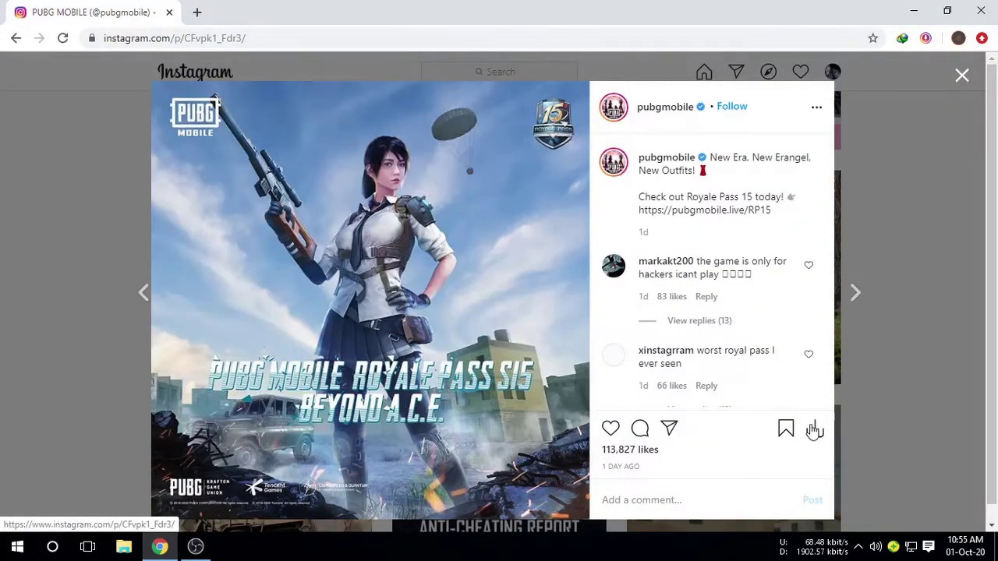
click(814, 430)
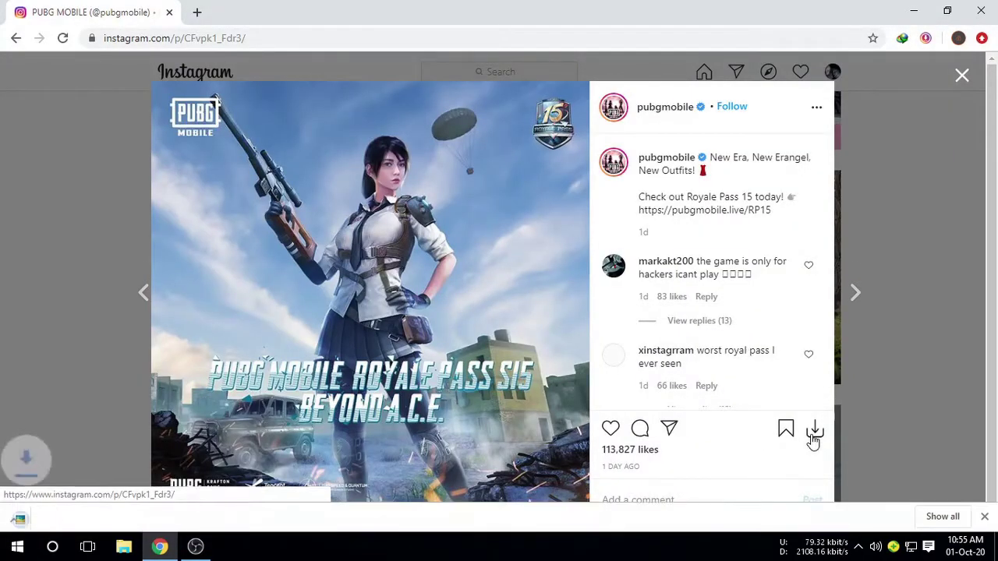
click(138, 516)
click(162, 420)
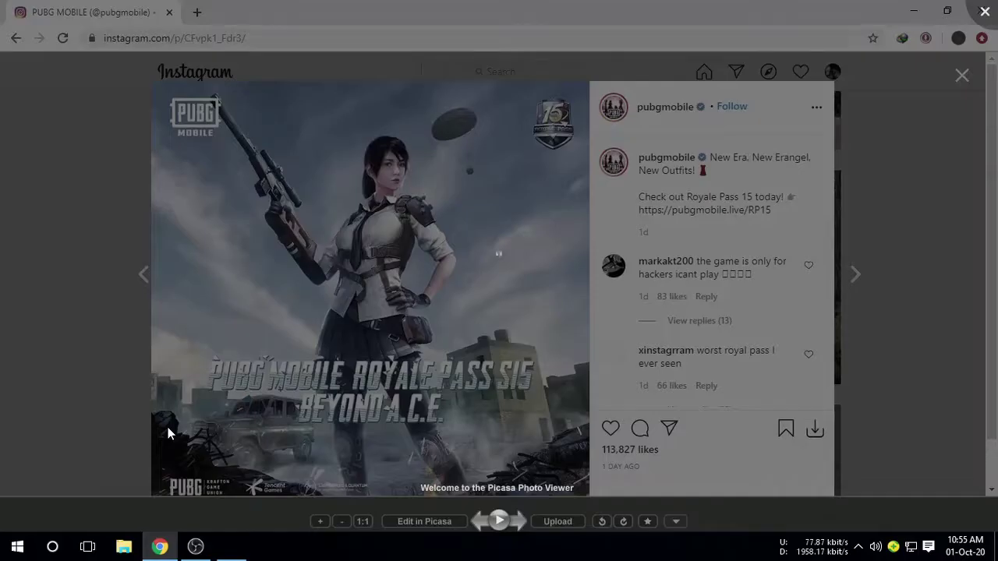
click(956, 84)
click(956, 84)
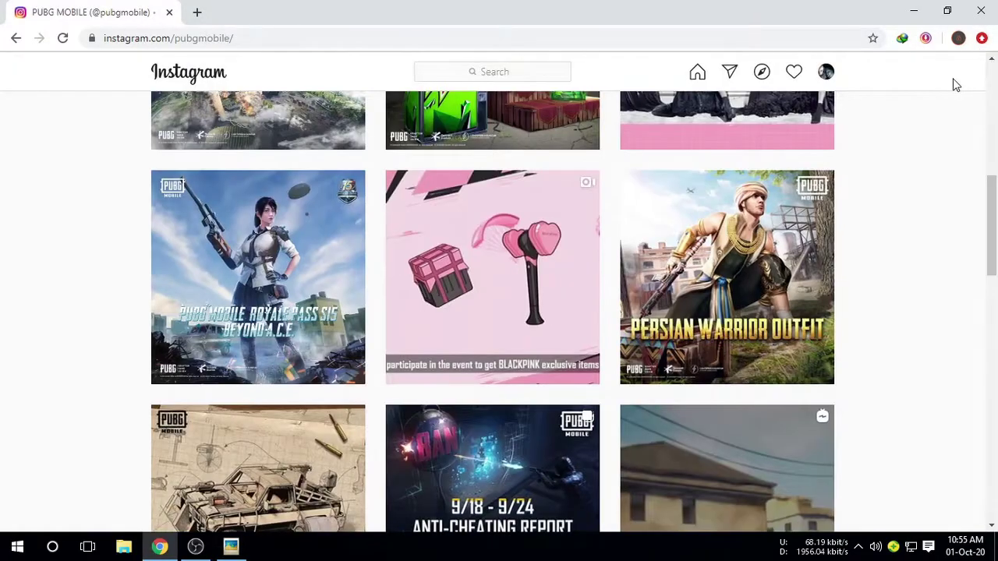
Step: Download the pink airplane video and nearby image posts, including "The Album", the yellow comic and the exclusive autographed gift post, directly from the profile grid
drag(991, 218, 995, 436)
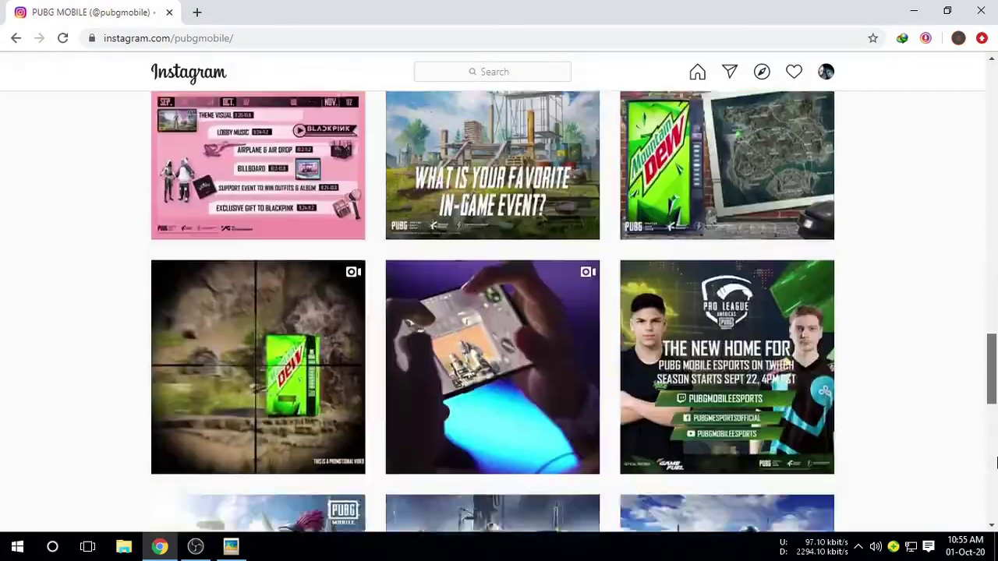
scroll(534, 397, up, 5)
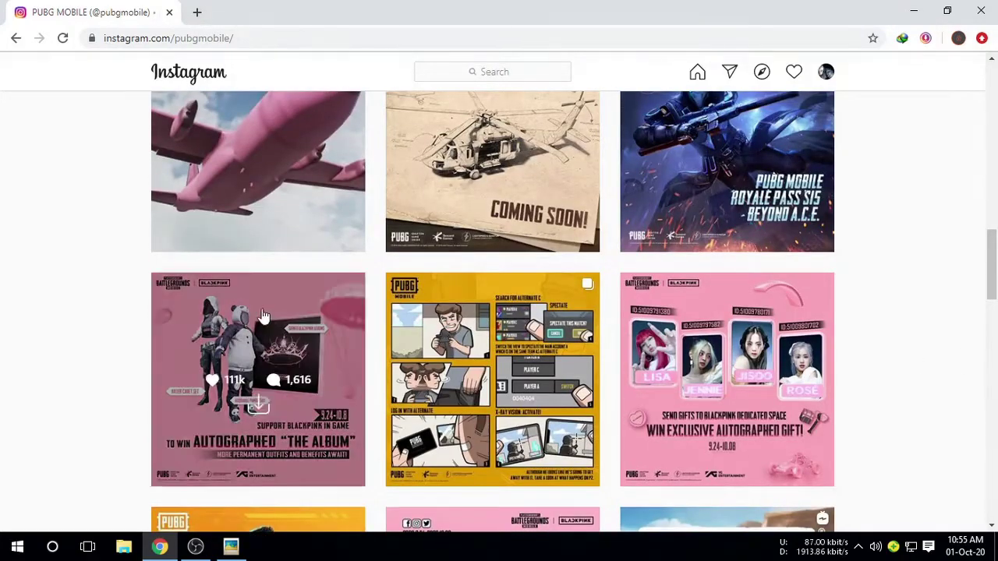
click(258, 173)
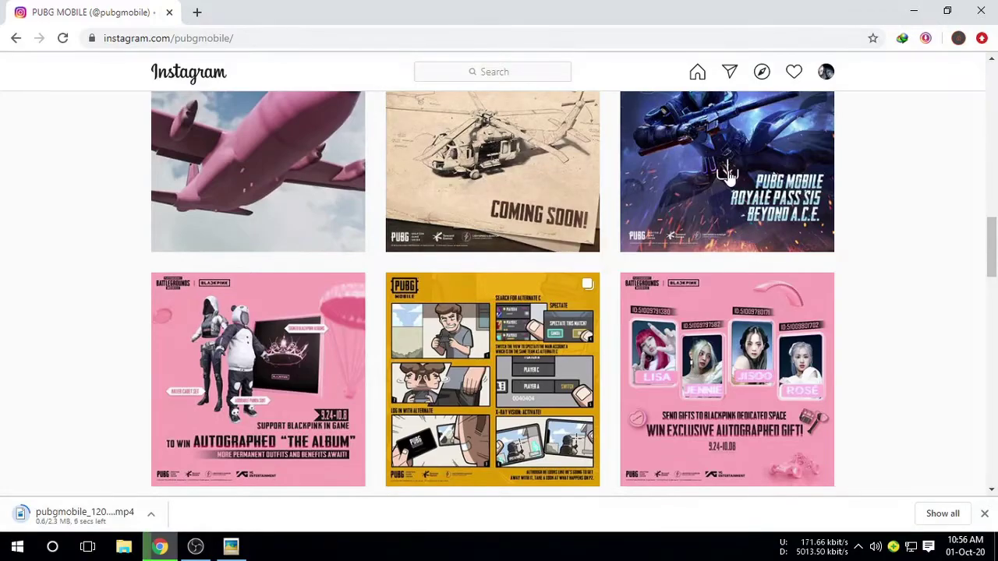
click(258, 407)
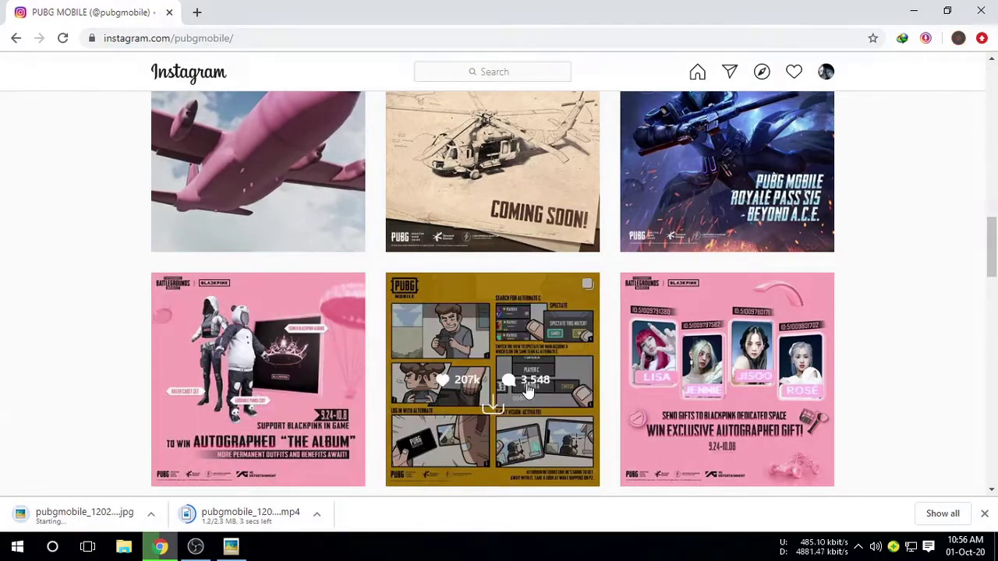
click(493, 406)
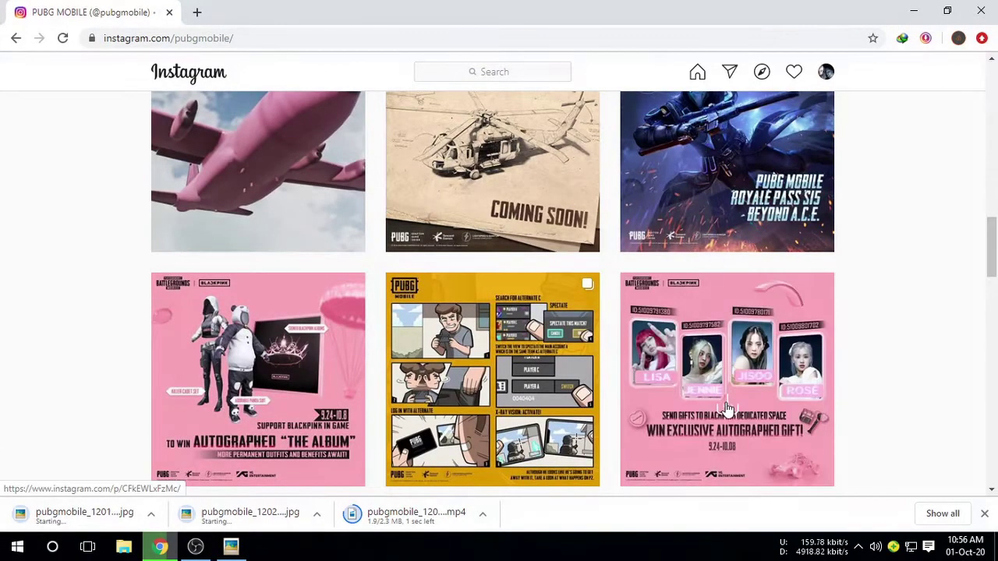
click(727, 405)
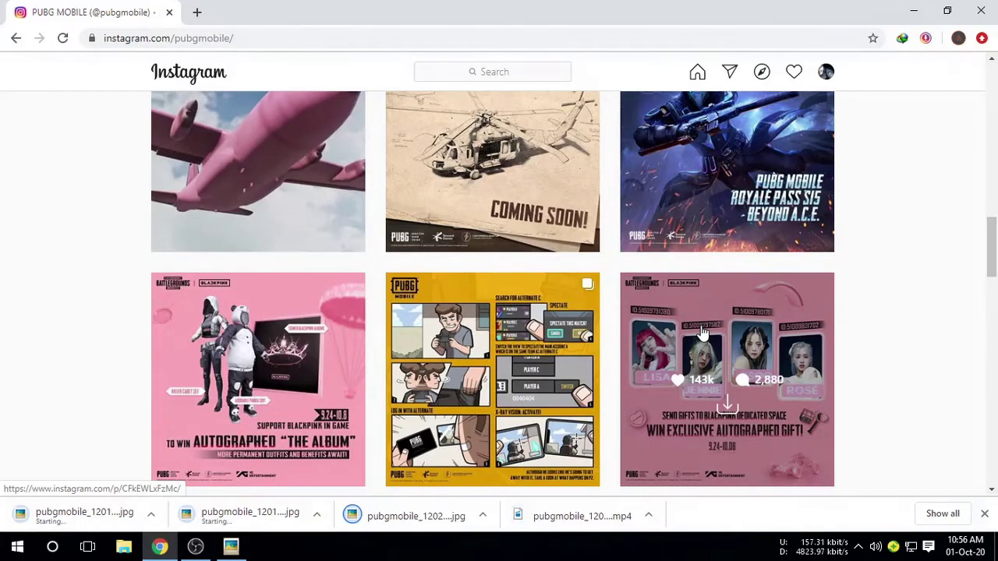
Step: Open the downloaded MP4 in an external video player, watch it briefly, and close the player
click(824, 511)
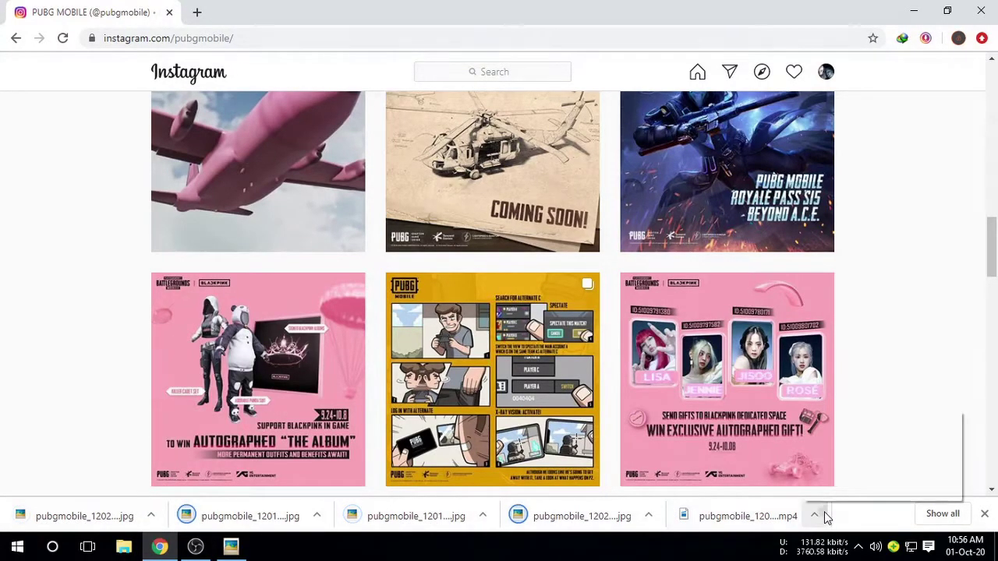
click(855, 426)
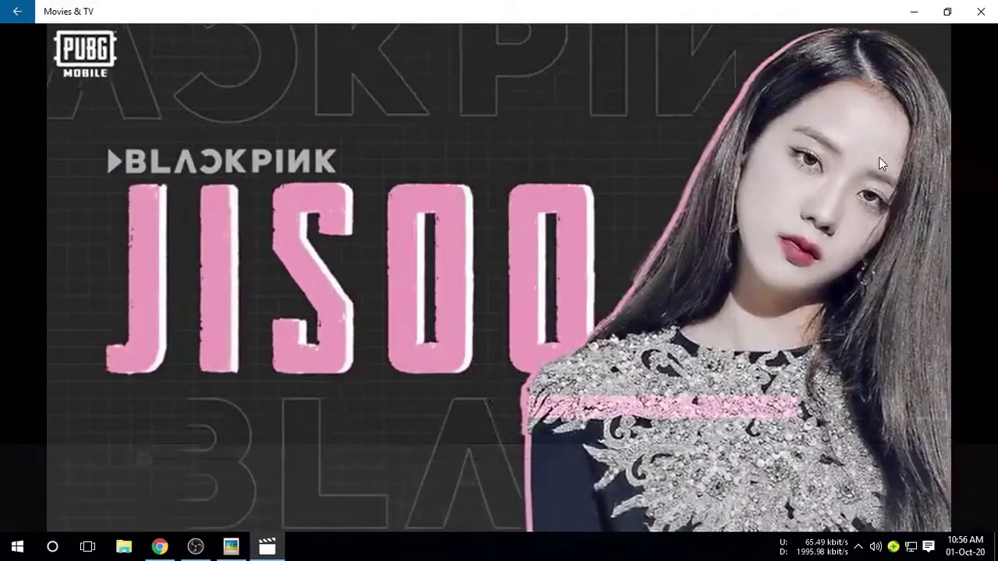
click(981, 11)
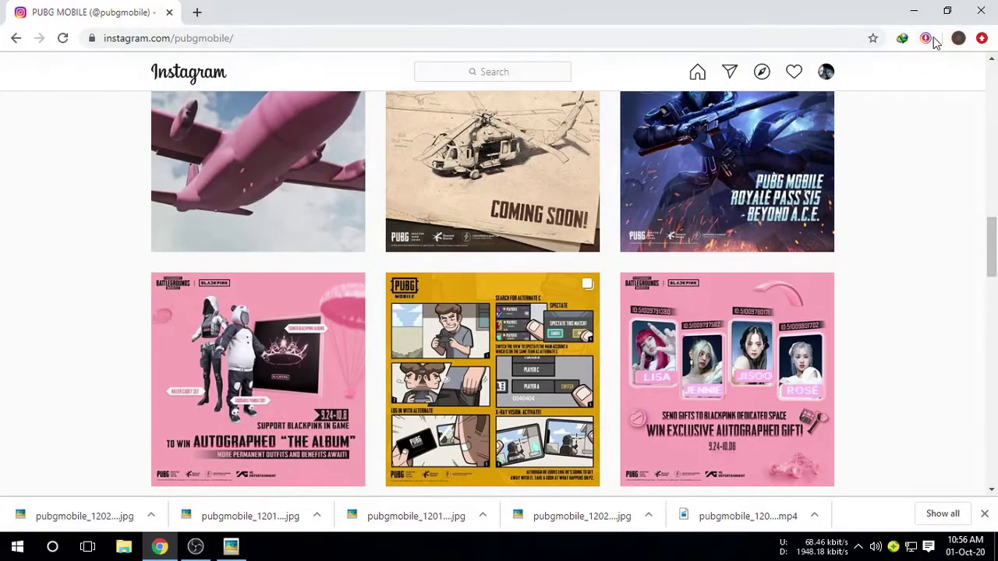
Step: Open a new blank browser tab and close the Instagram profile tab
right_click(934, 39)
click(924, 270)
click(199, 14)
click(169, 13)
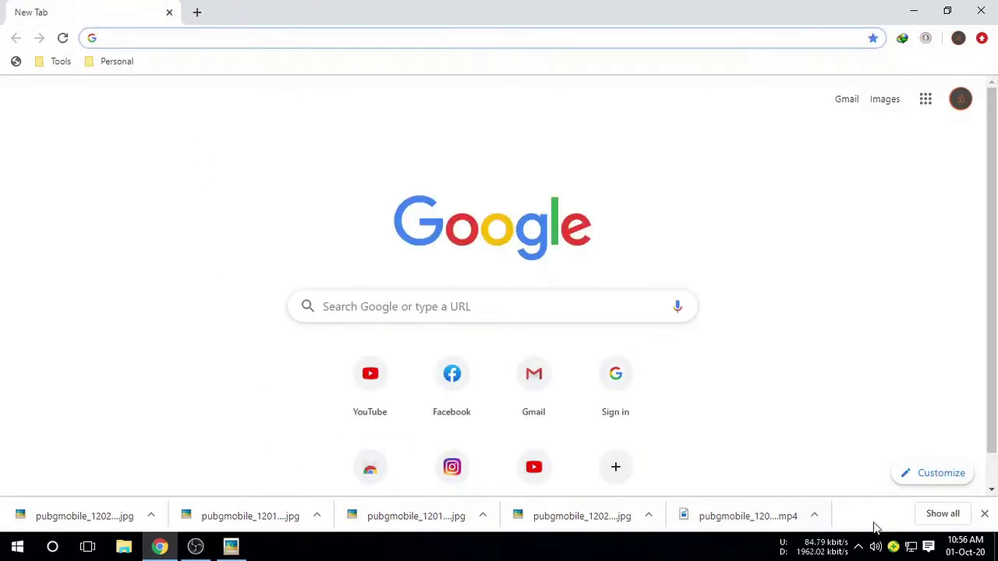
Step: Dismiss the downloads bar and close the picture viewer window still showing the Royale Pass S15 image
click(984, 514)
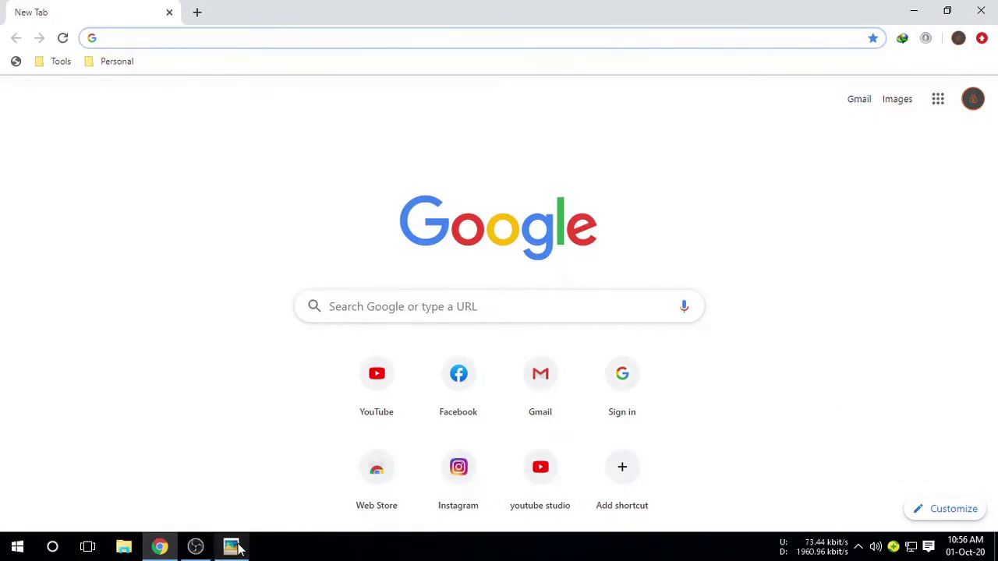
mouse_move(239, 549)
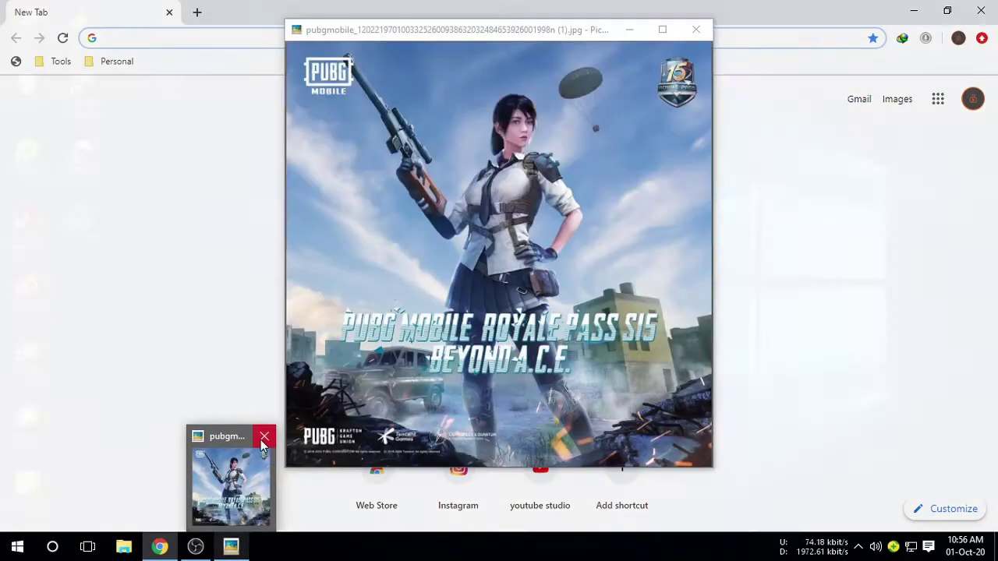
click(262, 438)
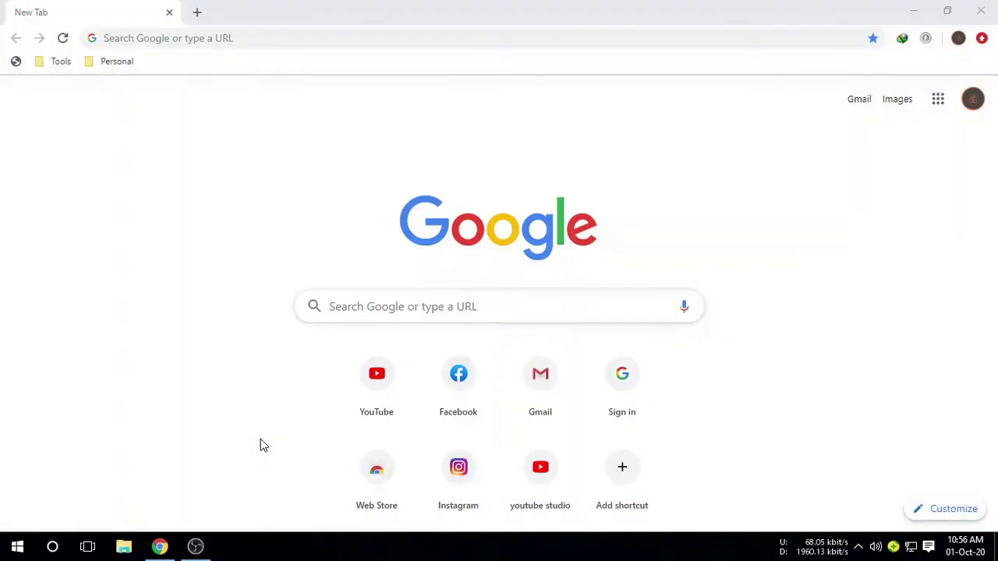